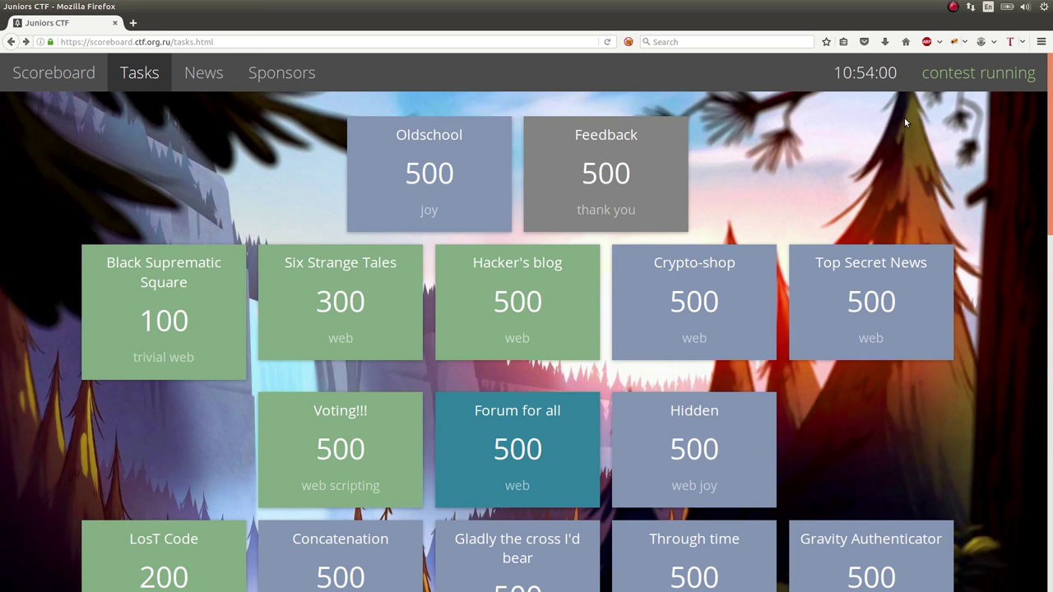
Open the Voting!!! task and open its 'get some votes...' link in a background tab
scroll(904, 117, "down", 1)
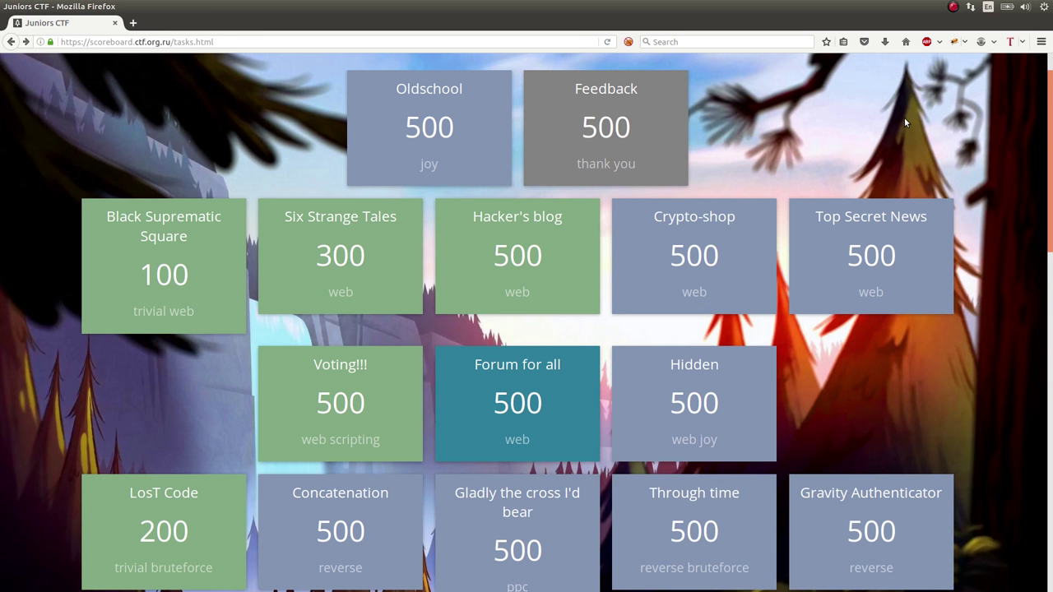
left_click(367, 393)
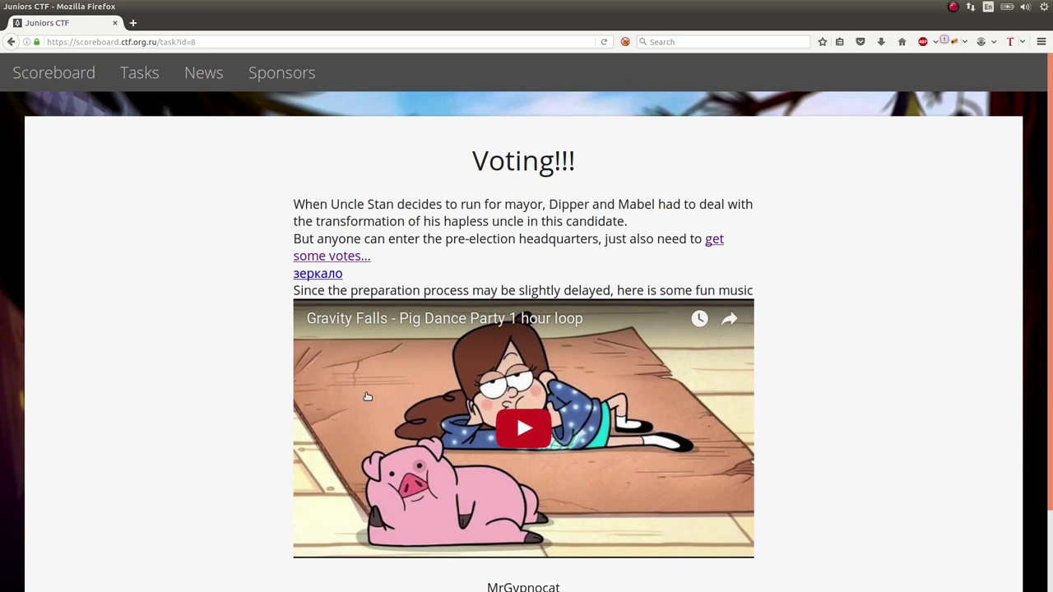
middle_click(715, 240)
Check the new Sign in tab, reread the Voting!!! task text, then return to the Sign in page
left_click(871, 287)
key("ctrl+Tab")
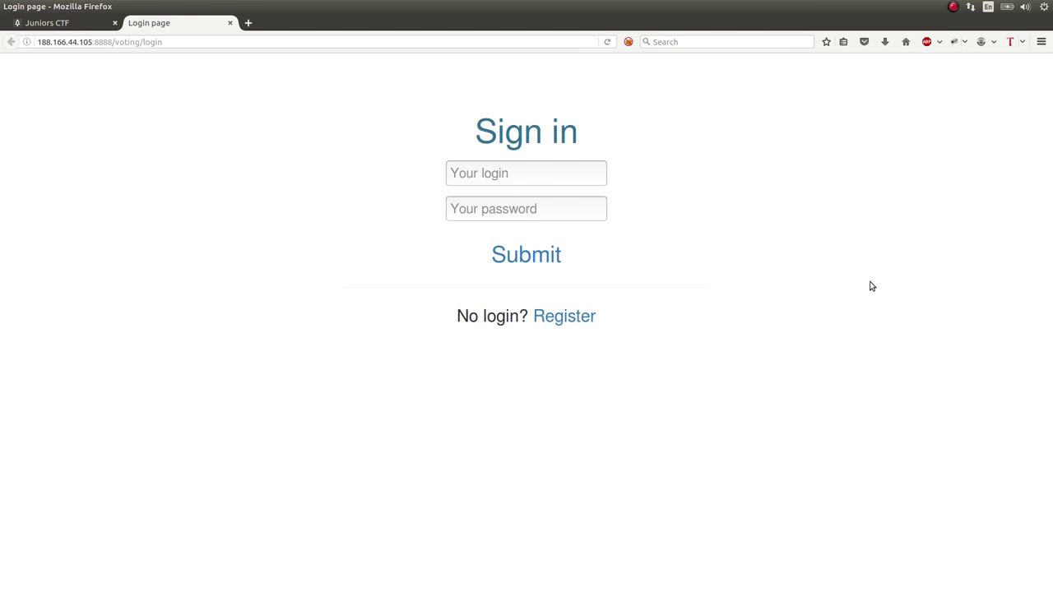
key("ctrl+Tab")
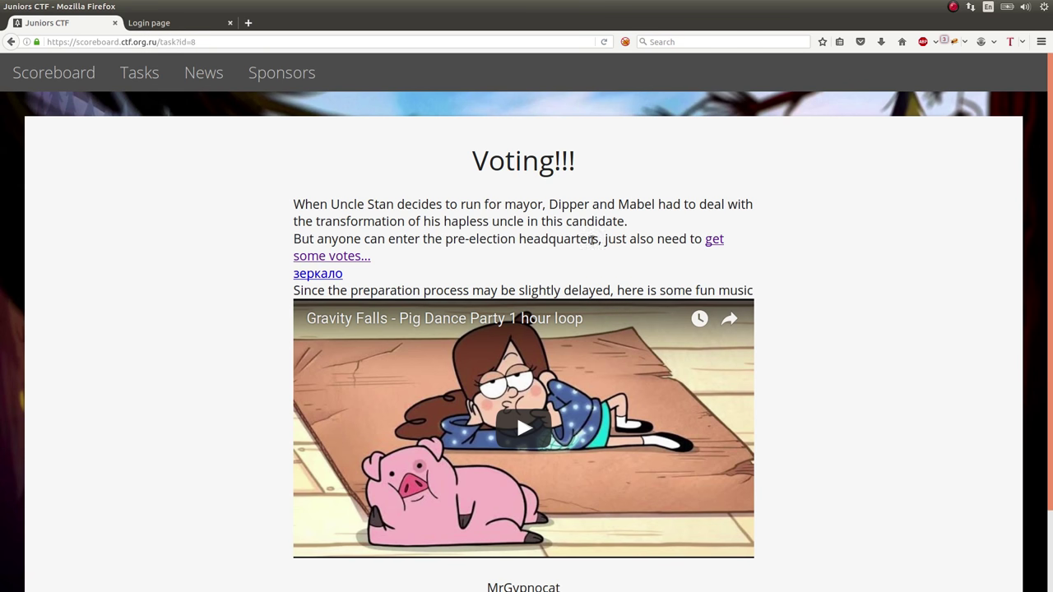
left_click_drag(308, 238, 470, 240)
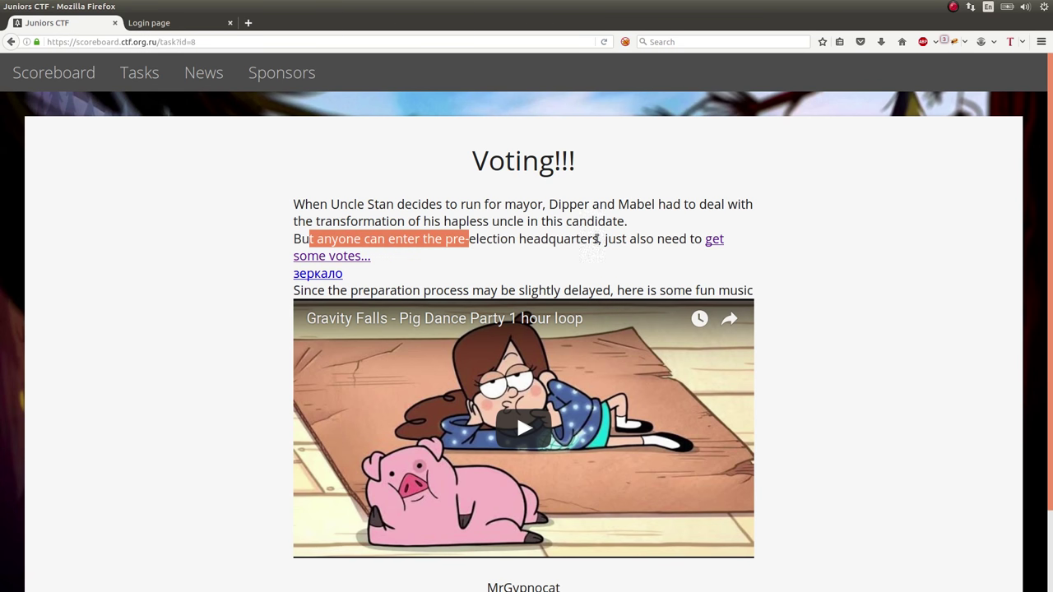
left_click(682, 239)
key("ctrl+Tab")
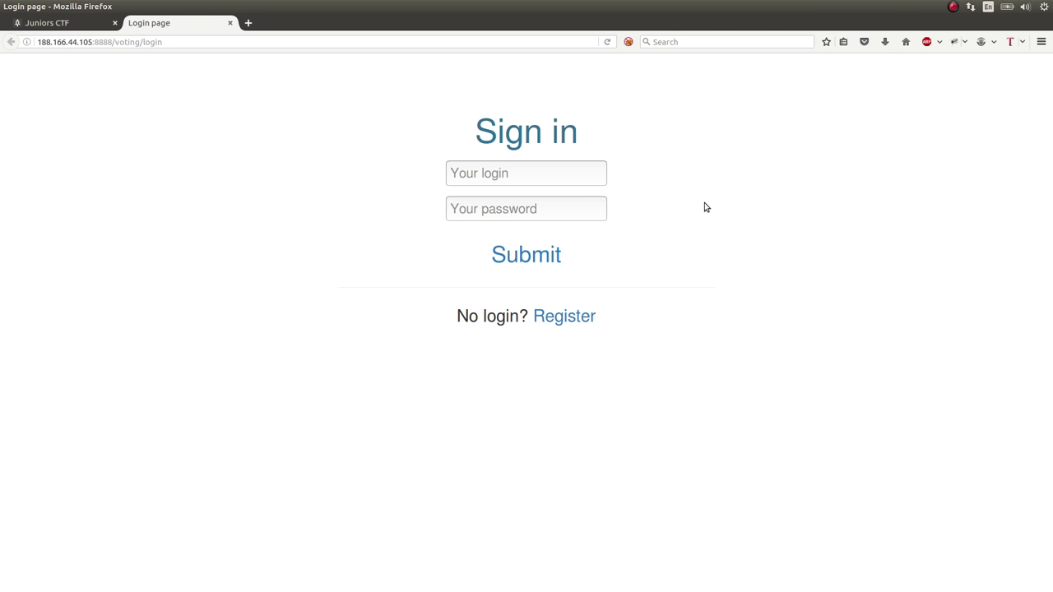
Open the registration form and enter a new login with a matching password and confirmation
left_click(572, 312)
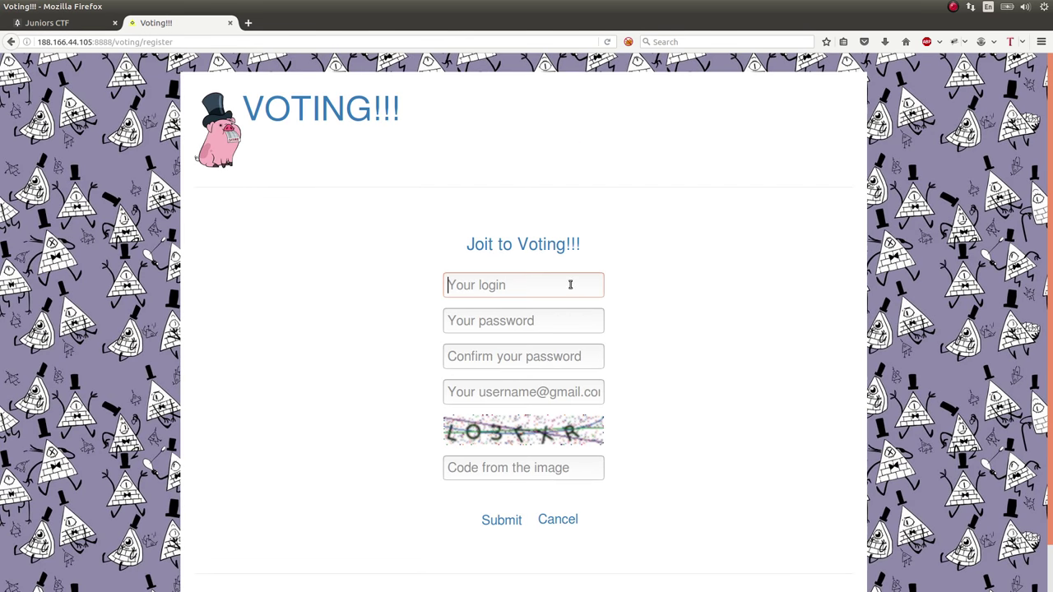
type("z487")
key("ctrl+a")
key("Tab")
type("••••")
key("Tab")
type("••••")
Add an e-mail address and the captcha code, then submit the registration
key("Tab")
key("Tab")
type("LO")
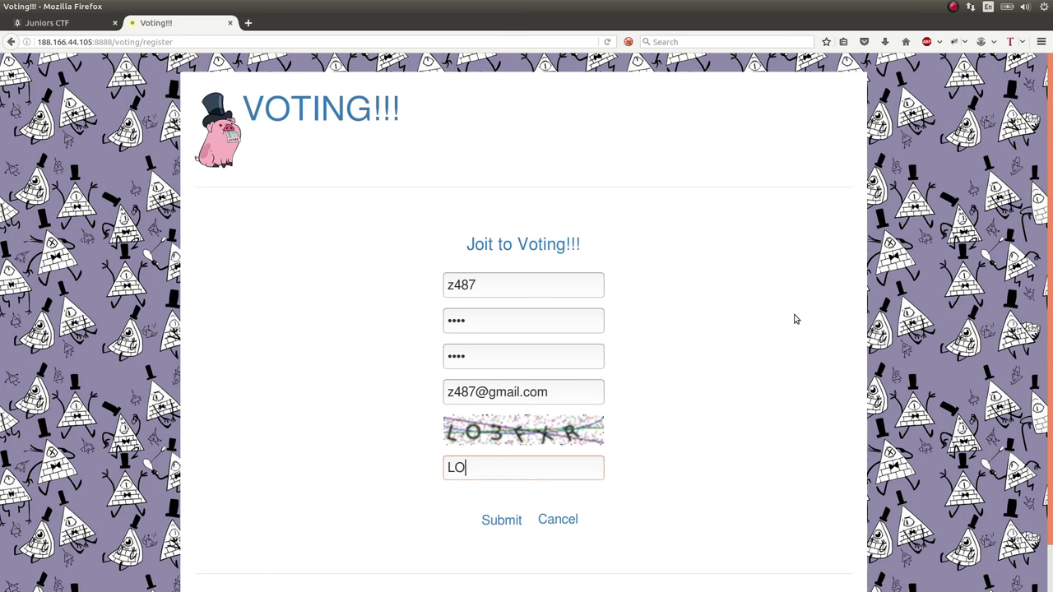
type("3FXR")
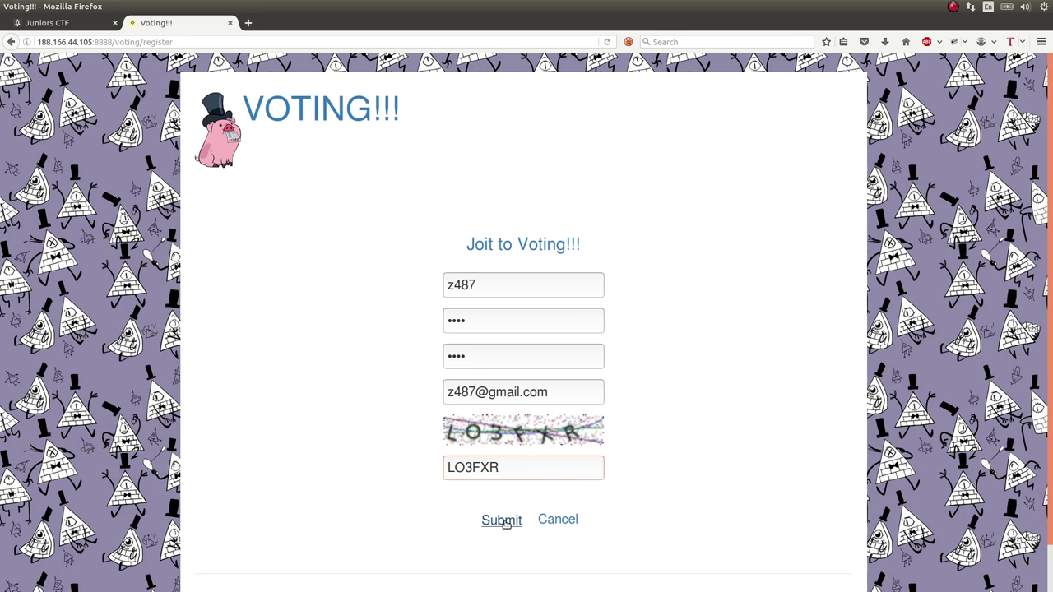
left_click(504, 521)
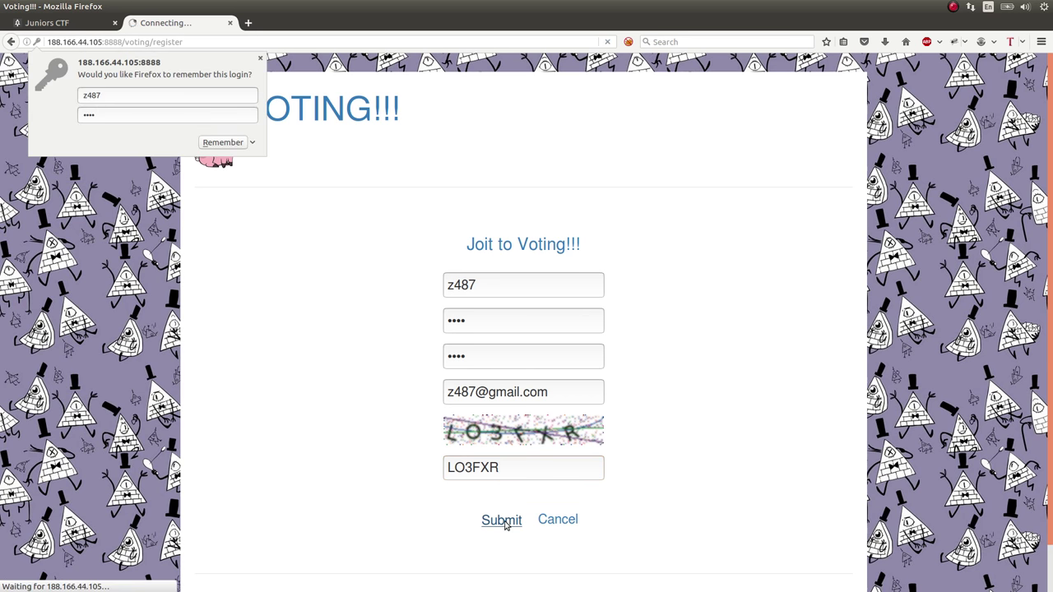
left_click(711, 376)
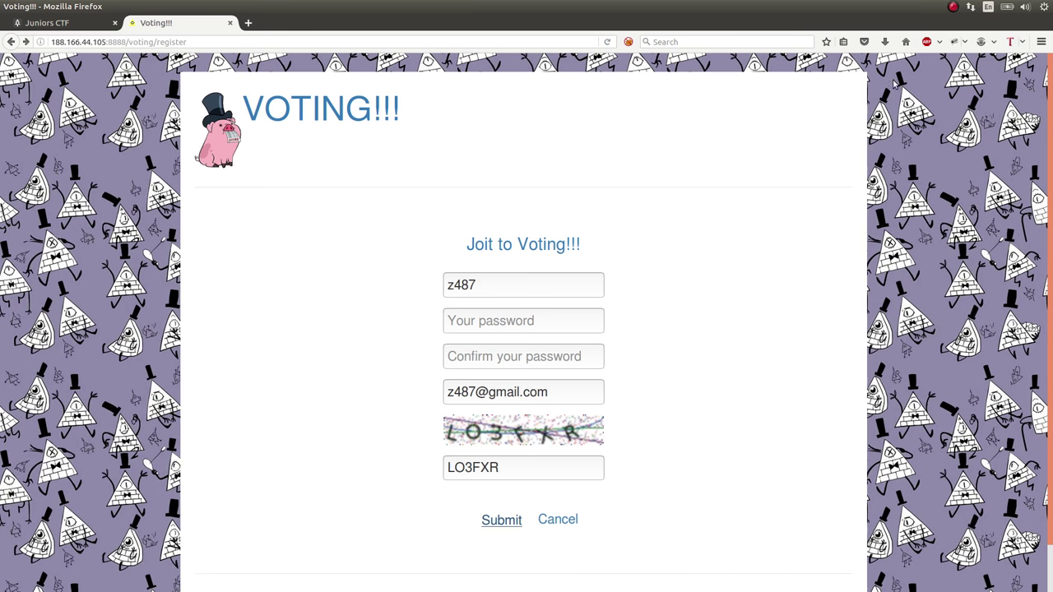
Go back to the Voting!!! Sign in page with the login fields filled in
key("Return")
Enter the account's login and password on the Sign in page and submit them
left_click(567, 163)
type("bimb")
key("Tab")
type("bimb")
key("shift+Tab")
key("Tab")
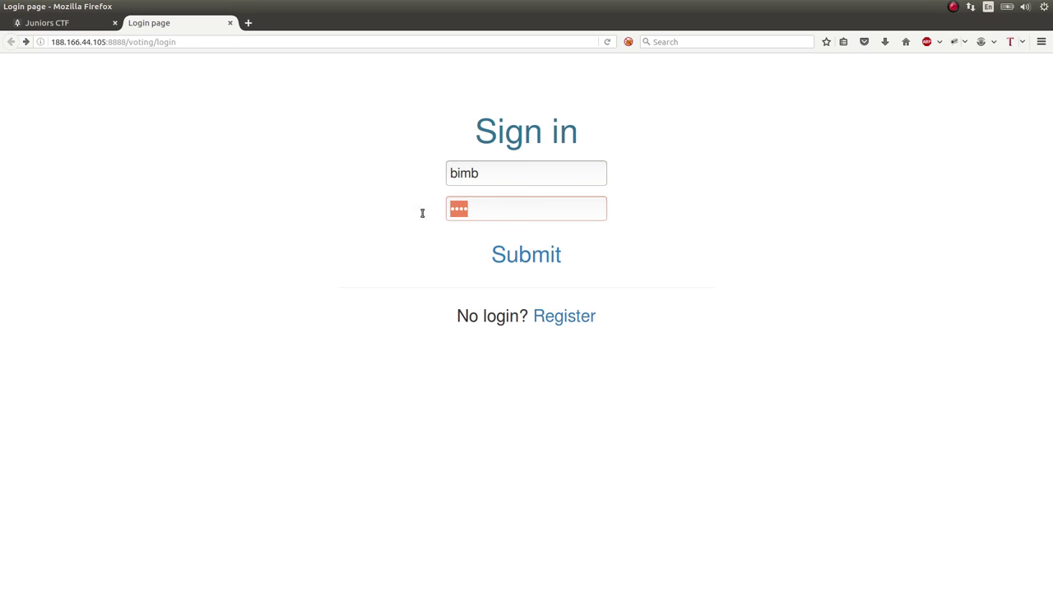
left_click(546, 256)
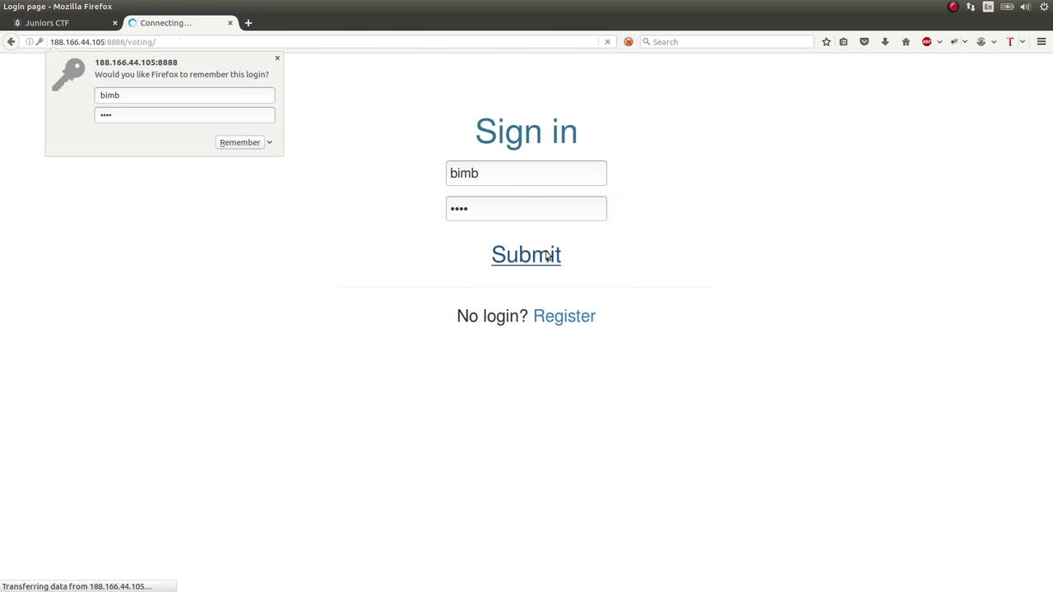
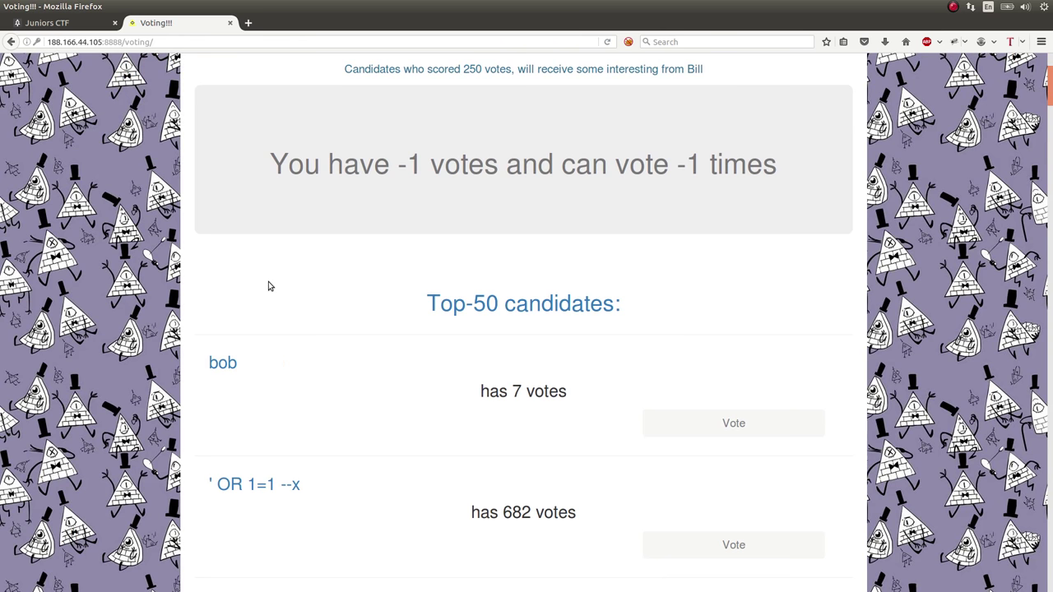
Highlight and deselect parts of the vote-count banner and the Candidates line to read them
scroll(270, 285, "up", 3)
left_click_drag(262, 319, 459, 319)
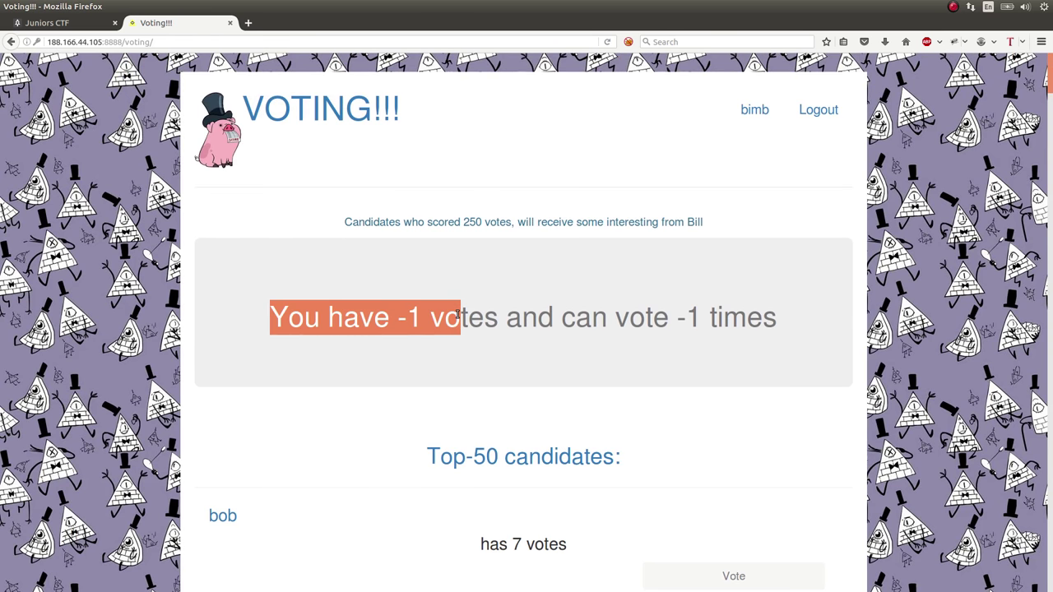
left_click(457, 319)
left_click_drag(656, 319, 745, 319)
left_click(786, 321)
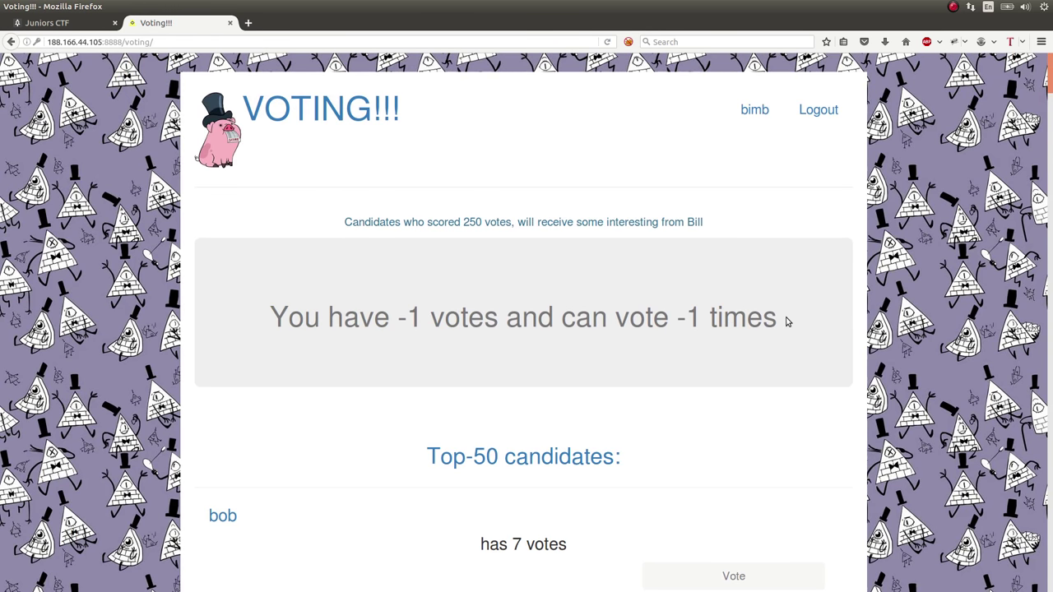
left_click_drag(339, 222, 621, 222)
left_click(425, 217)
left_click(526, 221)
left_click(740, 263)
Zoom the voting page out three steps so more Top-50 candidates fit on screen
scroll(746, 270, "down", 5)
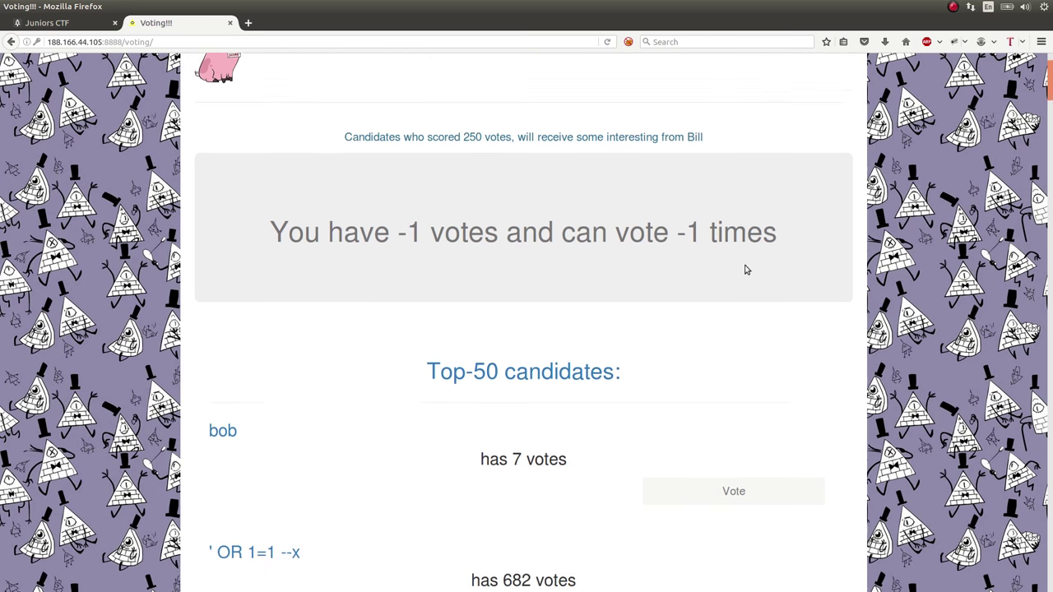
key("ctrl+minus")
scroll(745, 270, "down", 2)
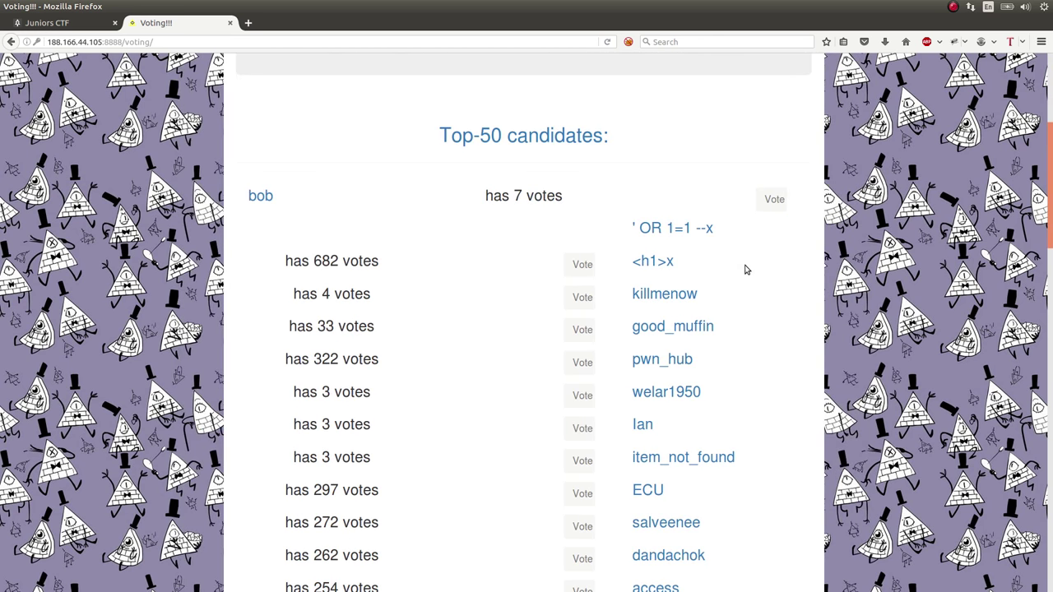
scroll(745, 270, "up", 4)
key("ctrl+minus")
scroll(745, 269, "down", 5)
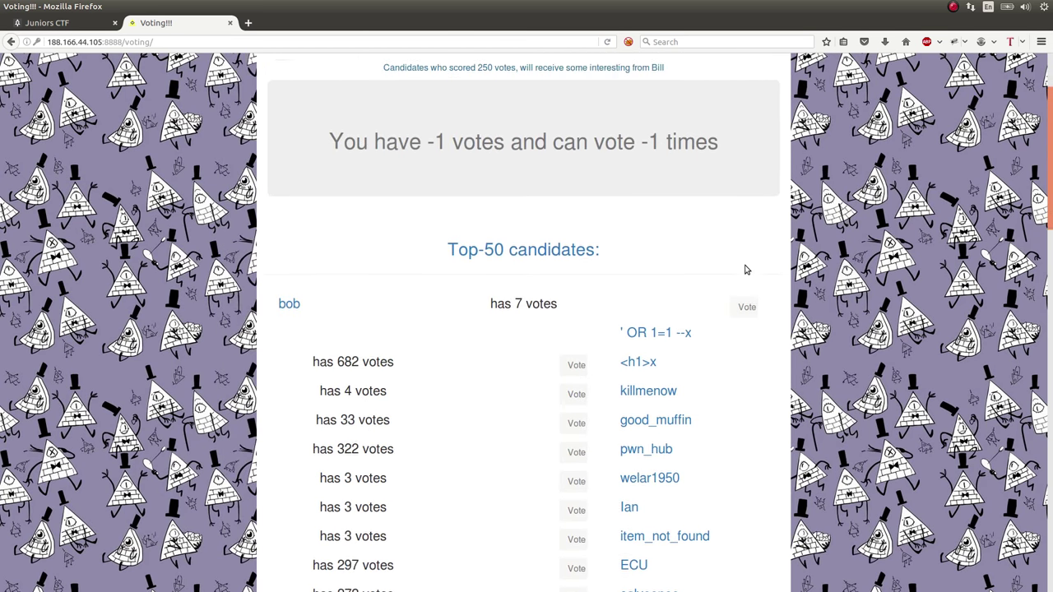
scroll(745, 270, "down", 1)
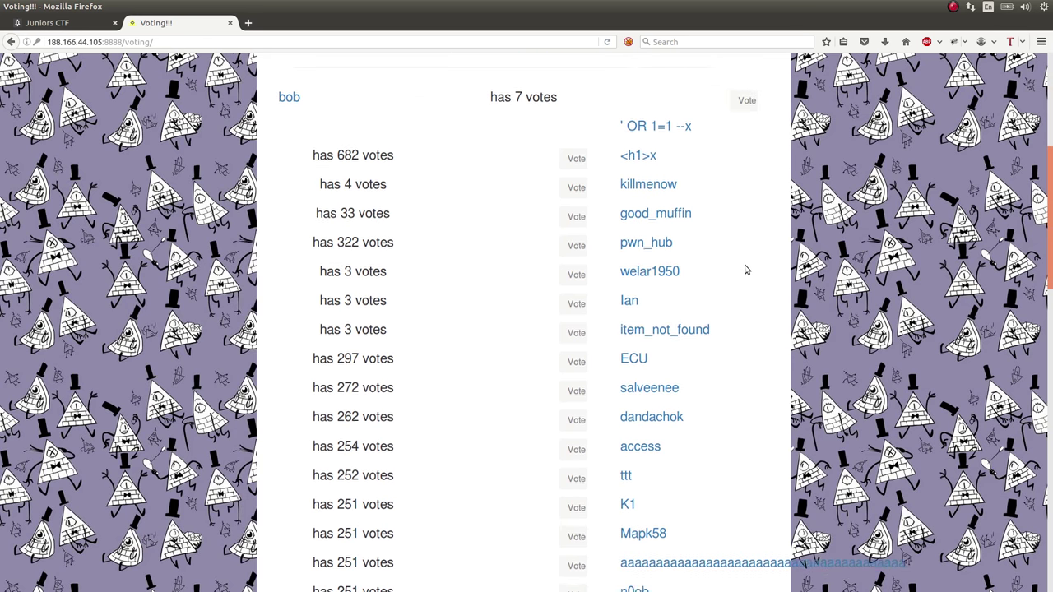
key("ctrl+minus")
Scroll through the Top-50 list to review vote counts, topping out at 682 votes
scroll(745, 270, "up", 2)
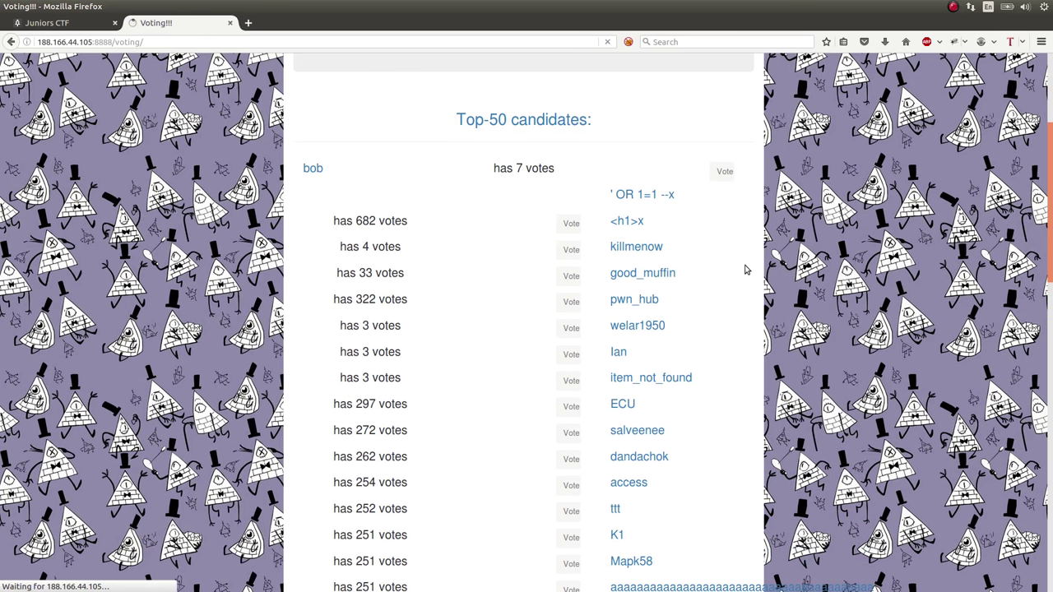
scroll(745, 270, "up", 2)
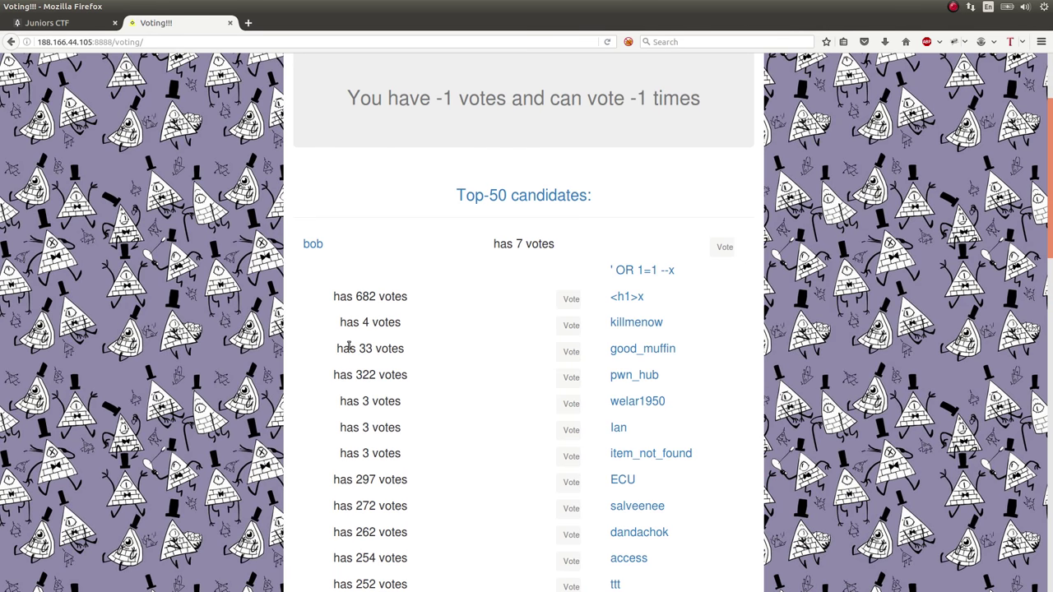
scroll(349, 345, "down", 1)
scroll(349, 346, "down", 3)
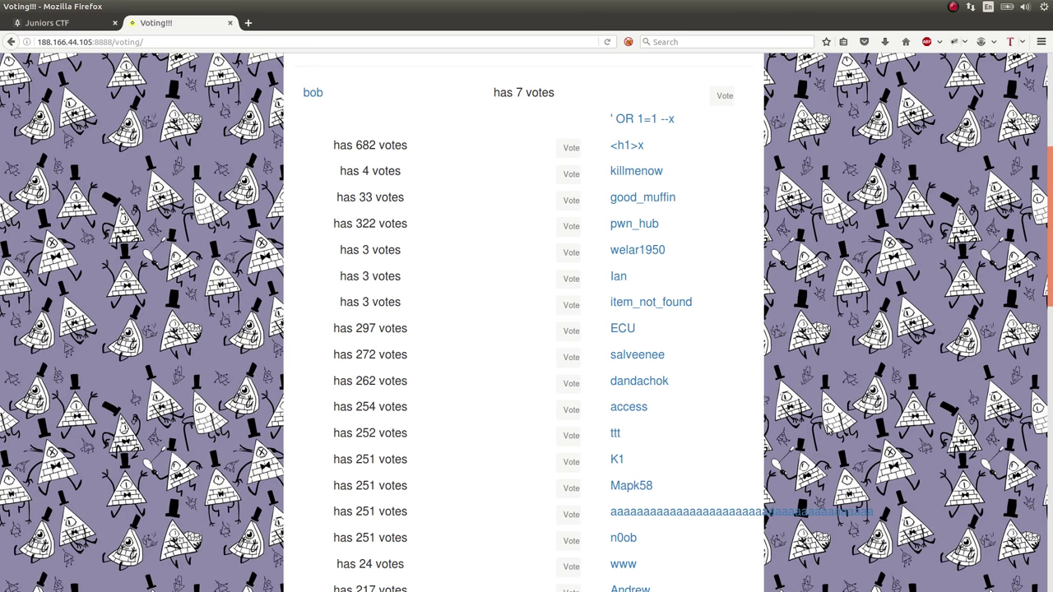
scroll(829, 430, "down", 2)
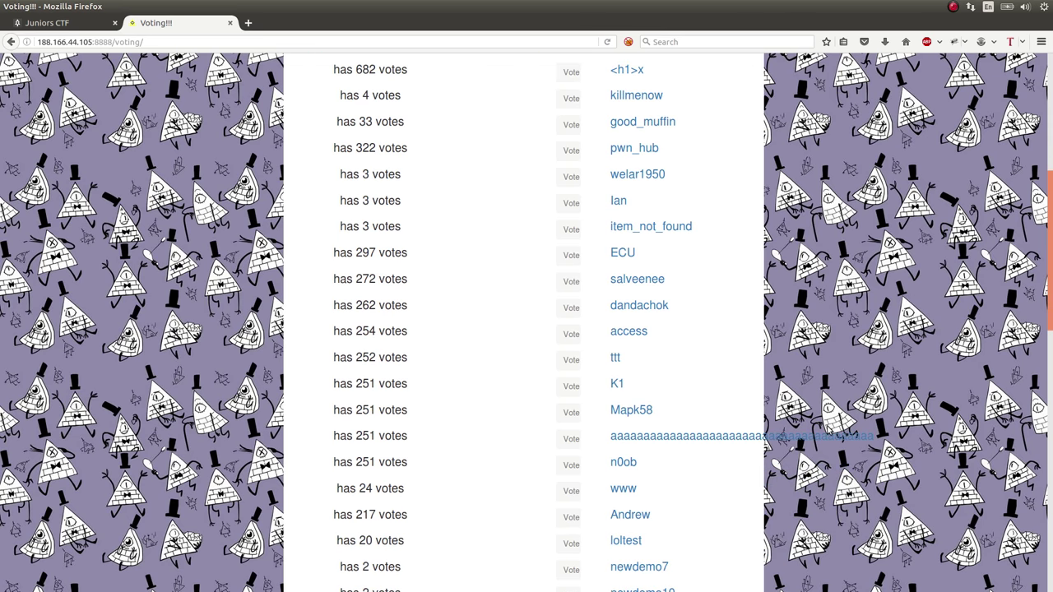
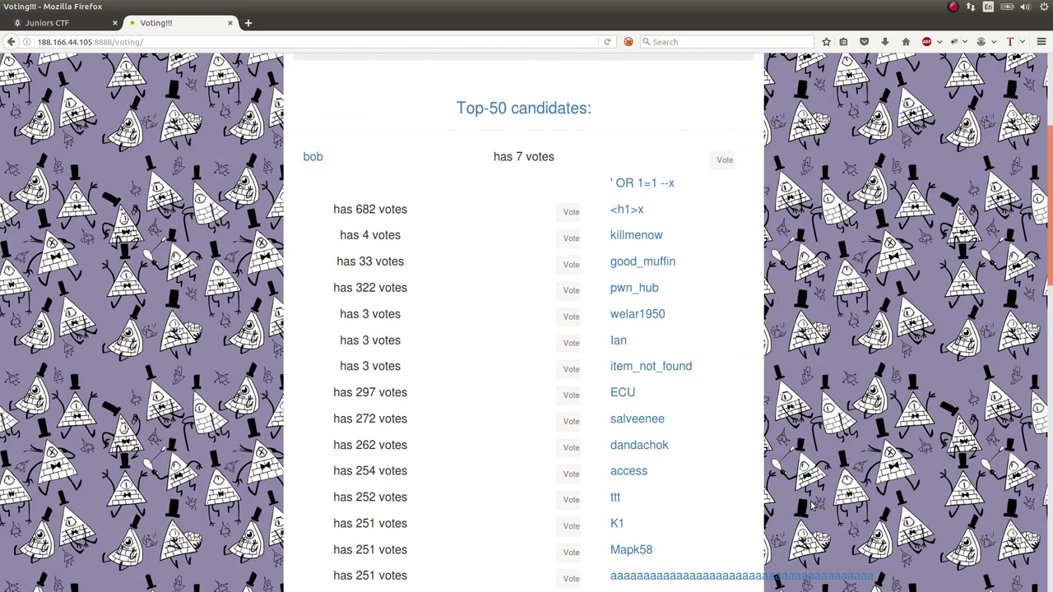
Inspect the candidate row with 252 votes, then return to the top of the Voting page
left_click_drag(639, 497, 296, 489)
left_click(427, 485)
scroll(428, 485, "up", 6)
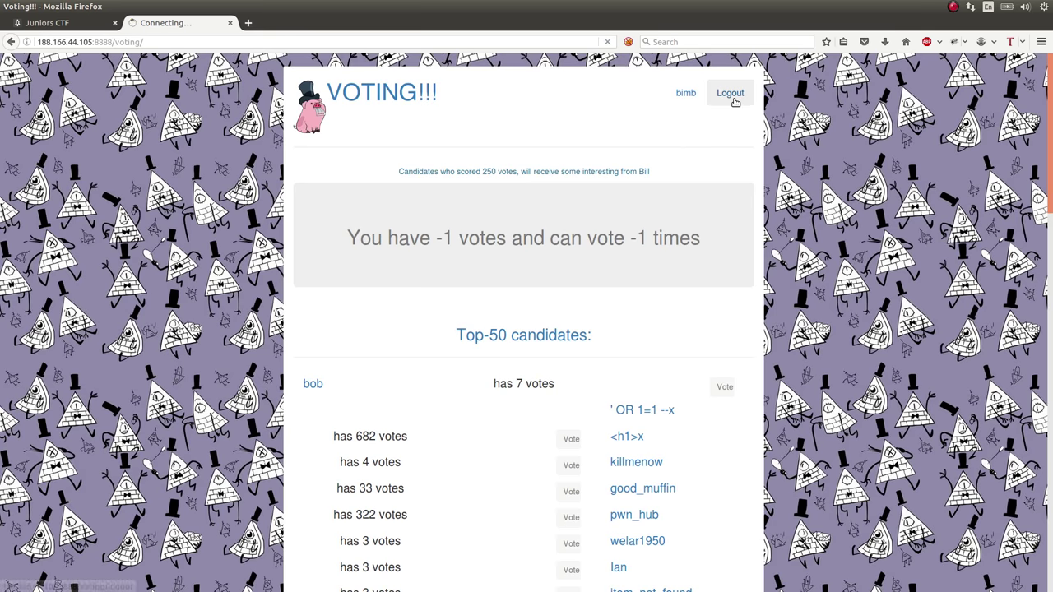
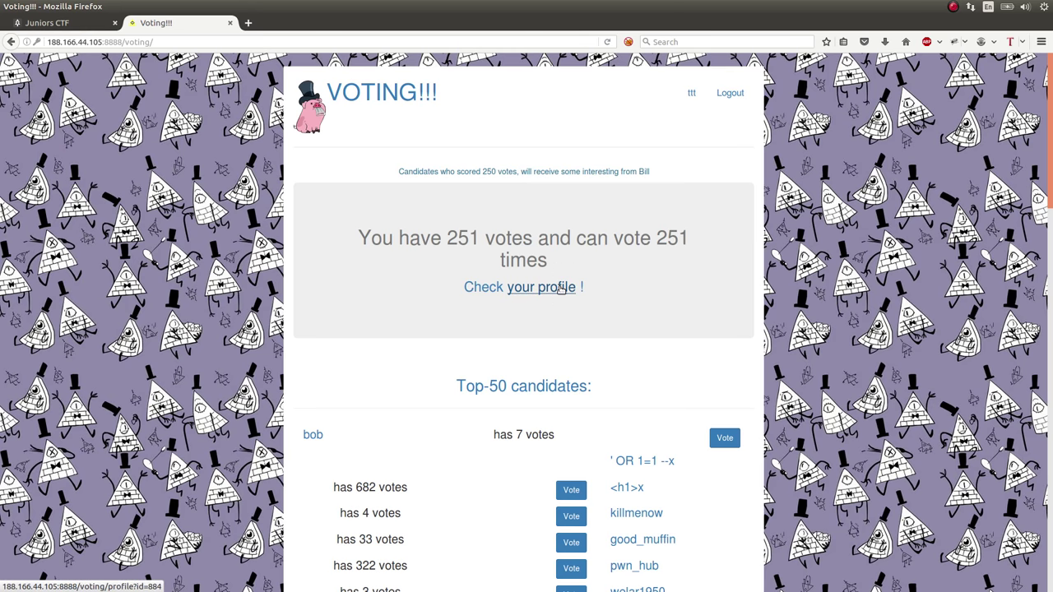
Open the profile page showing 251 votes and the 'You did it!' flag message
left_click_drag(441, 237, 472, 237)
left_click(472, 237)
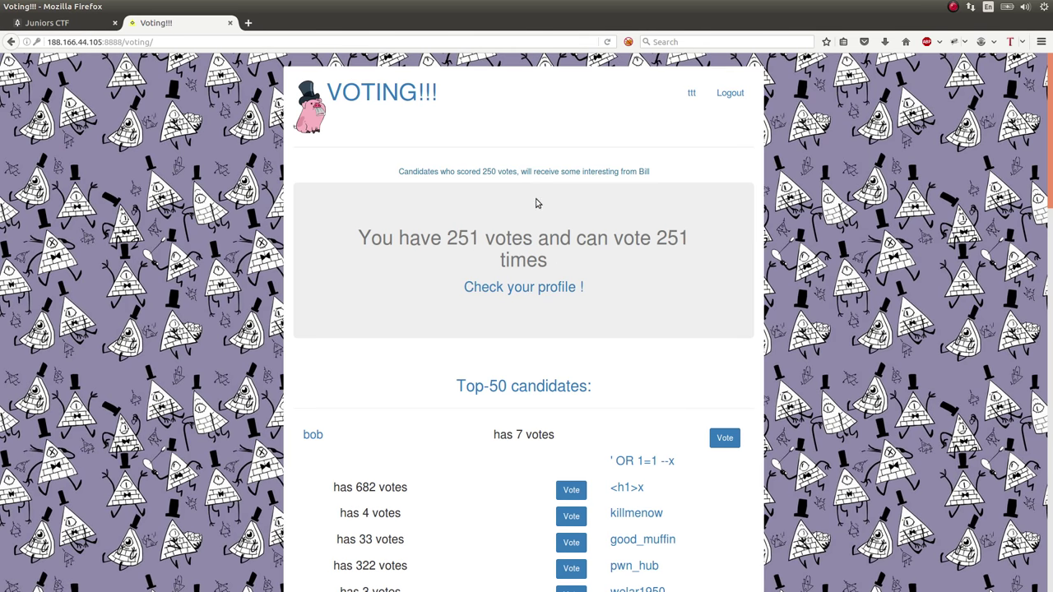
left_click(549, 293)
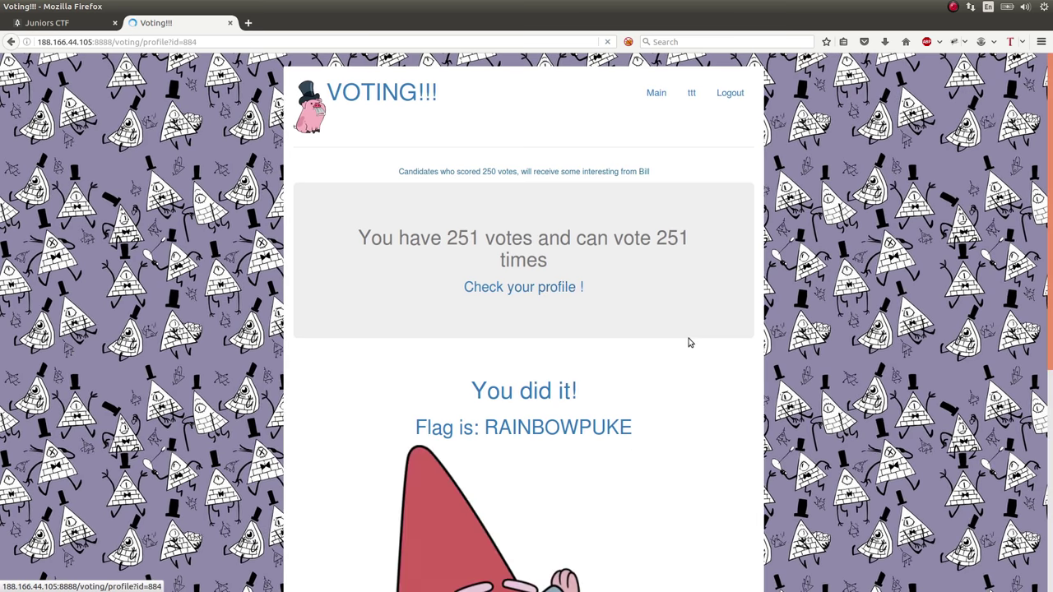
scroll(689, 342, "down", 3)
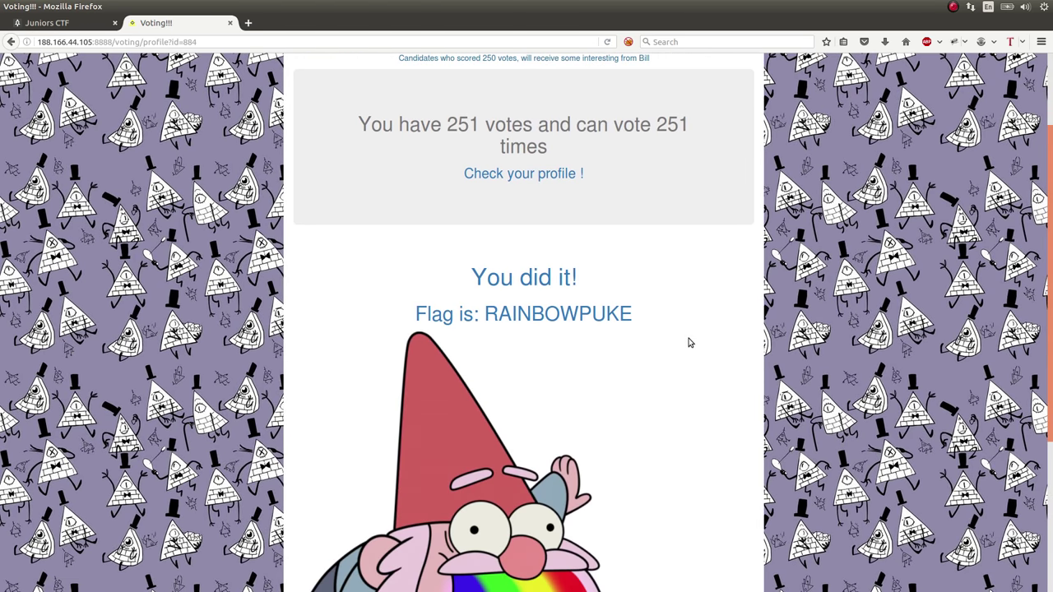
Copy the flag text RAINBOWPUKE to the clipboard
left_click_drag(633, 313, 483, 314)
right_click(485, 315)
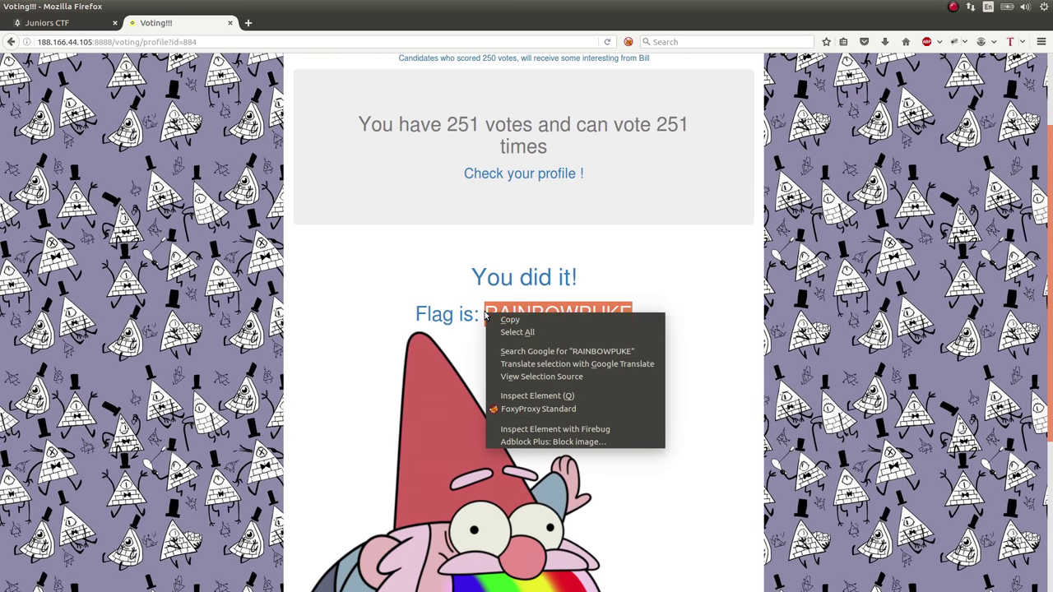
left_click(510, 319)
left_click(628, 506)
scroll(628, 505, "down", 3)
scroll(523, 329, "down", 3)
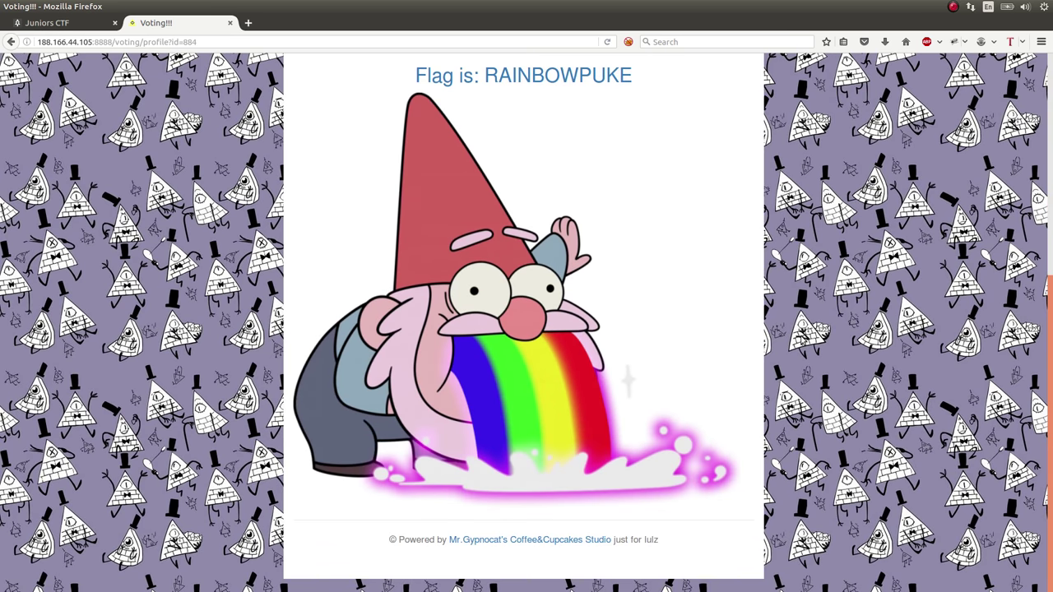
scroll(523, 329, "up", 8)
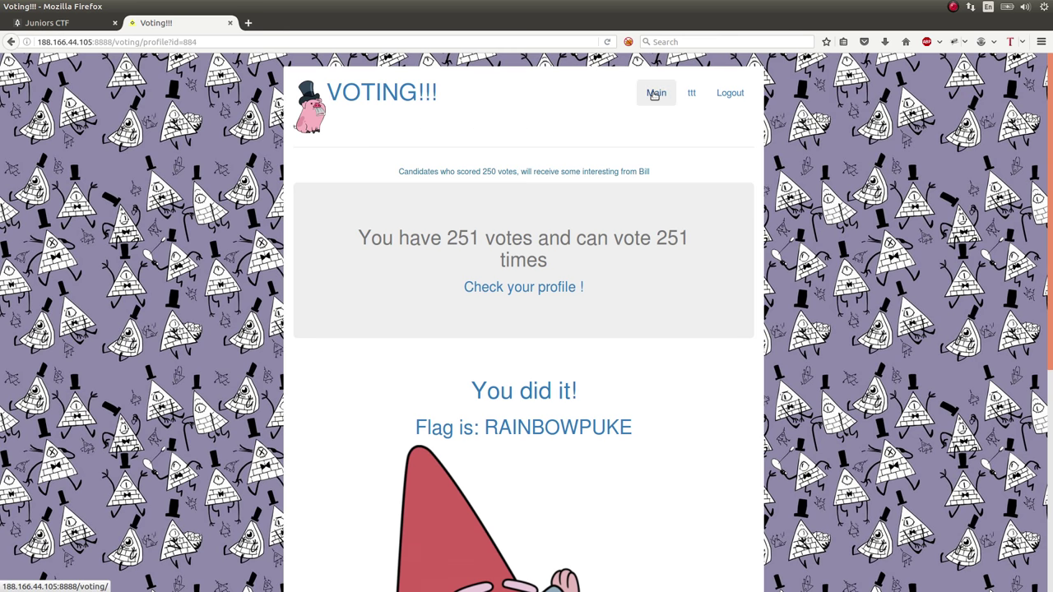
Go back to Main and browse the Top-50 candidates list, with ttt at 252 votes
left_click(655, 93)
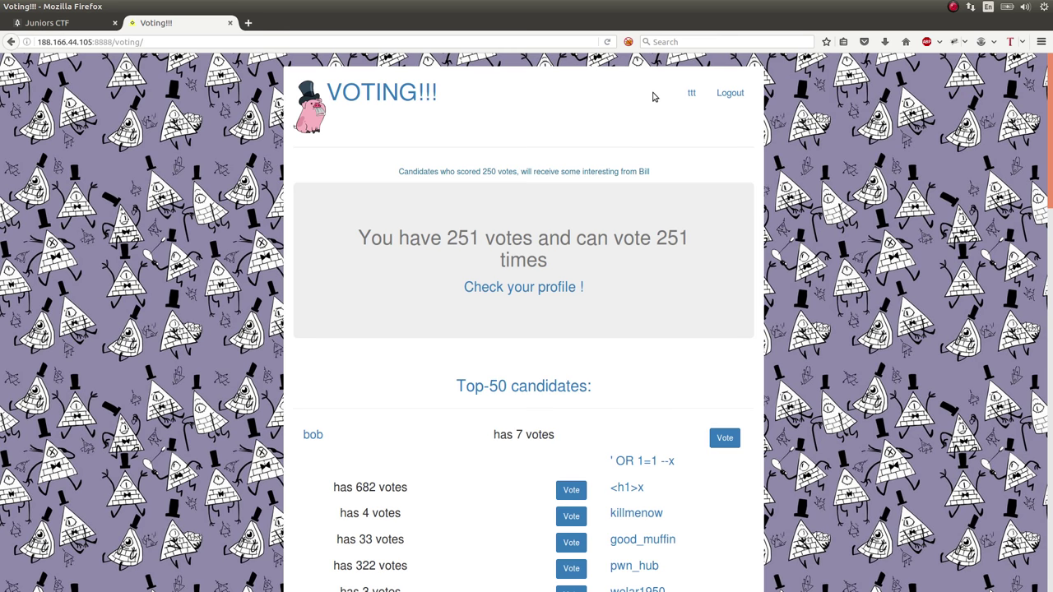
scroll(653, 95, "down", 3)
scroll(654, 95, "down", 3)
scroll(653, 96, "up", 1)
scroll(653, 98, "down", 4)
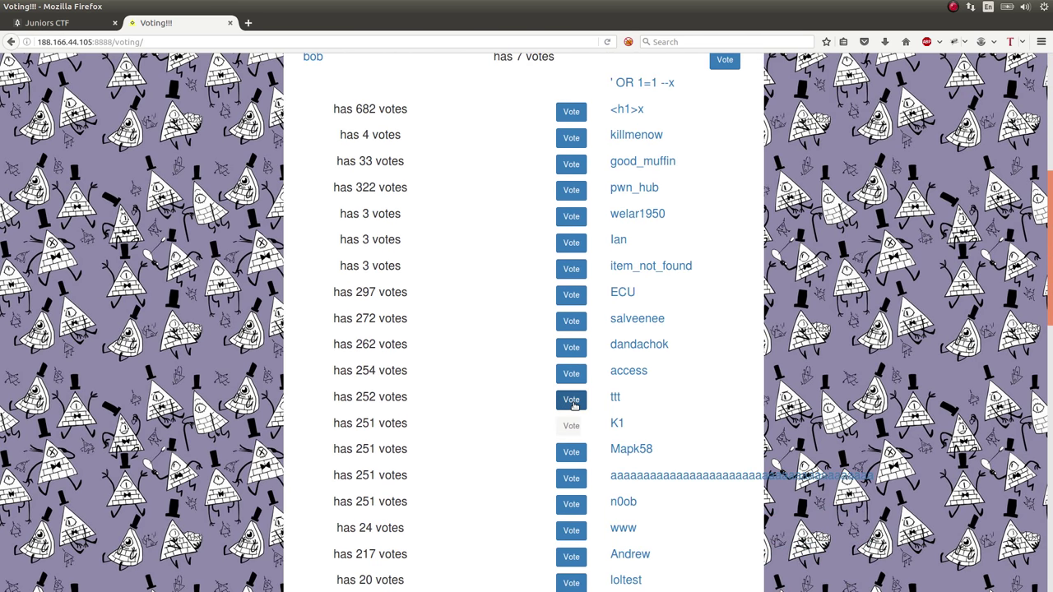
scroll(477, 394, "down", 5)
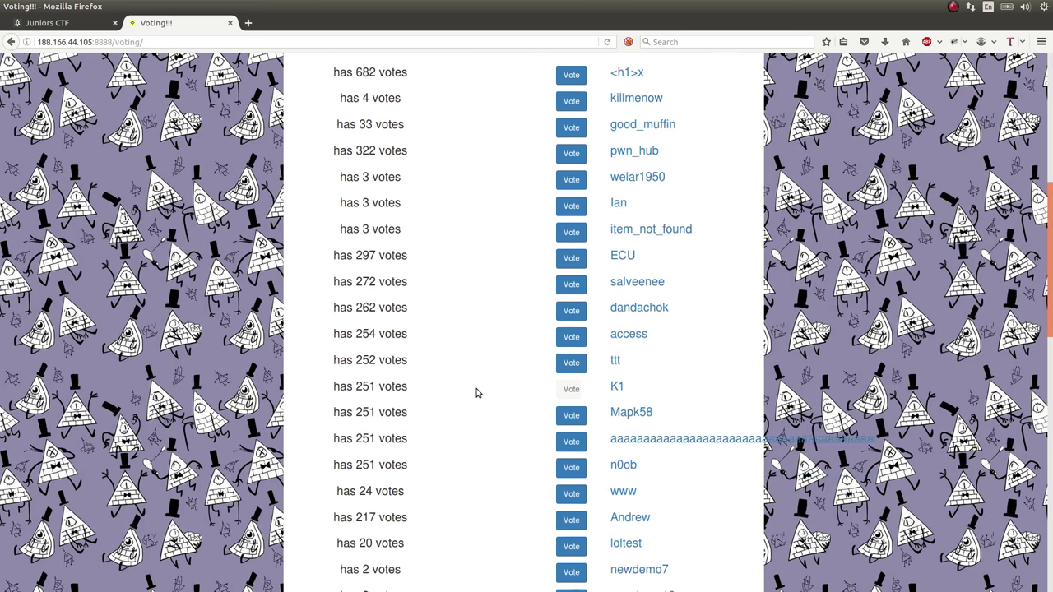
scroll(475, 392, "up", 2)
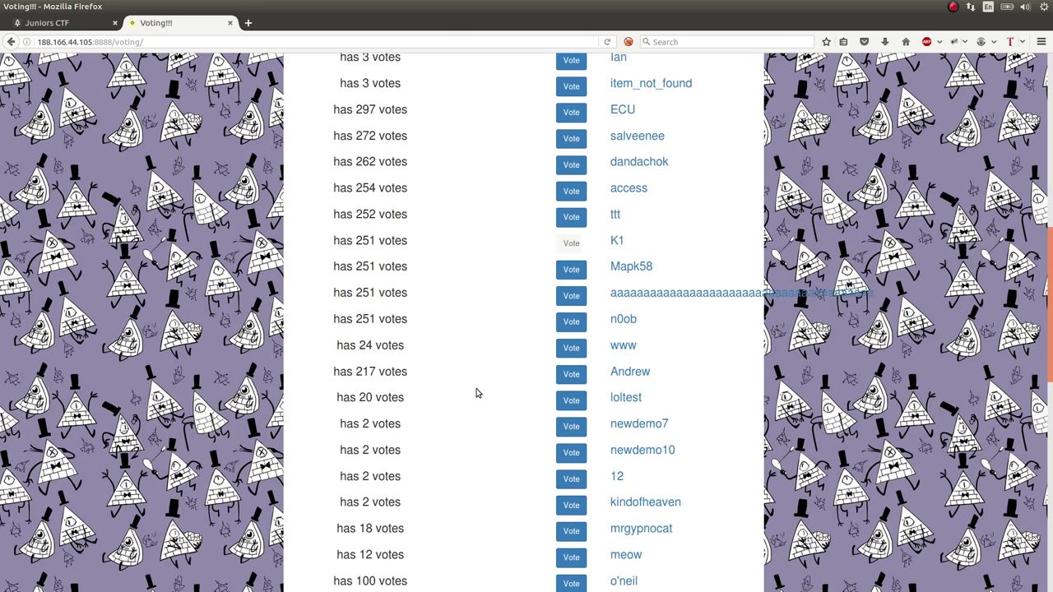
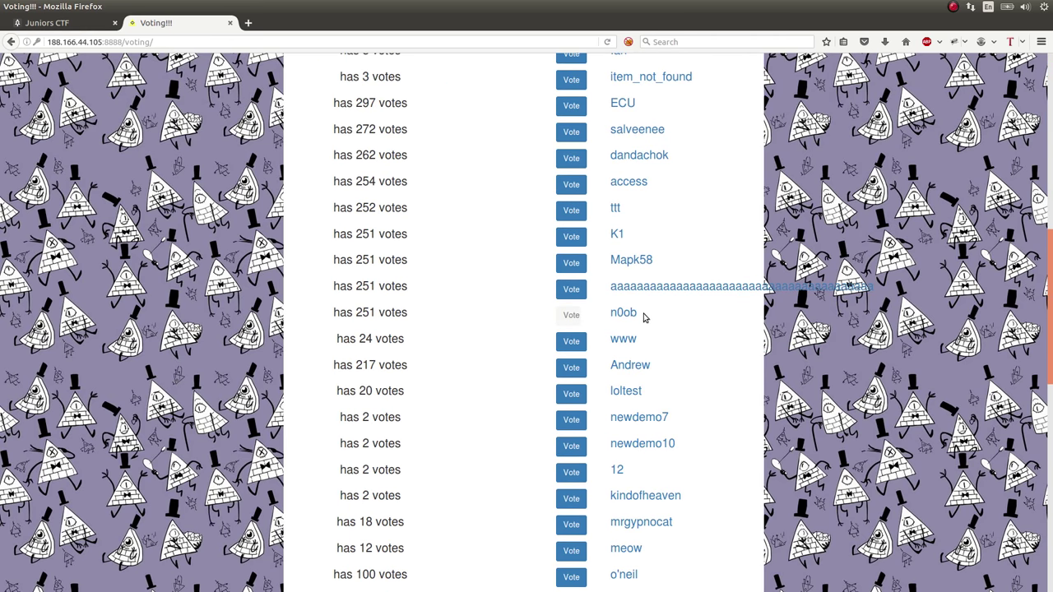
Open the profile page of another voter listed with 251 votes
left_click(617, 234)
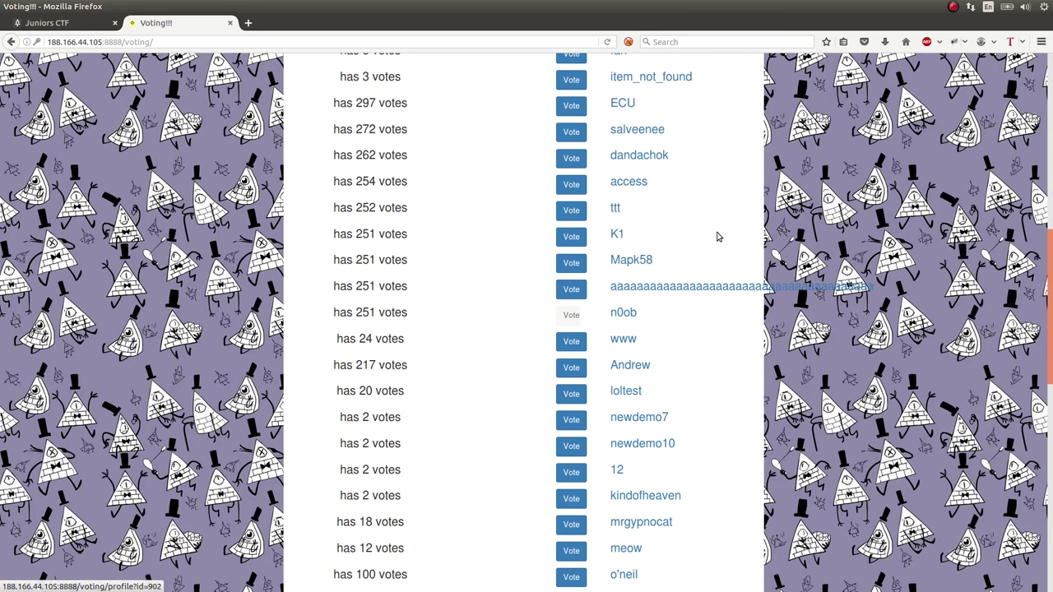
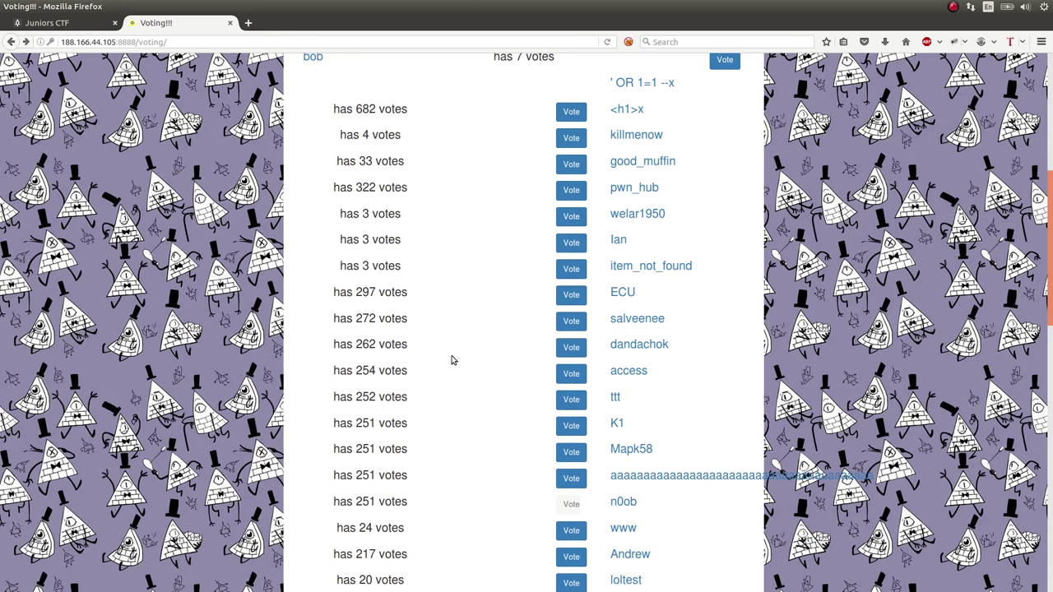
Highlight the candidate's username in the Top-50 vote list so it can be reused
left_click_drag(681, 359, 606, 345)
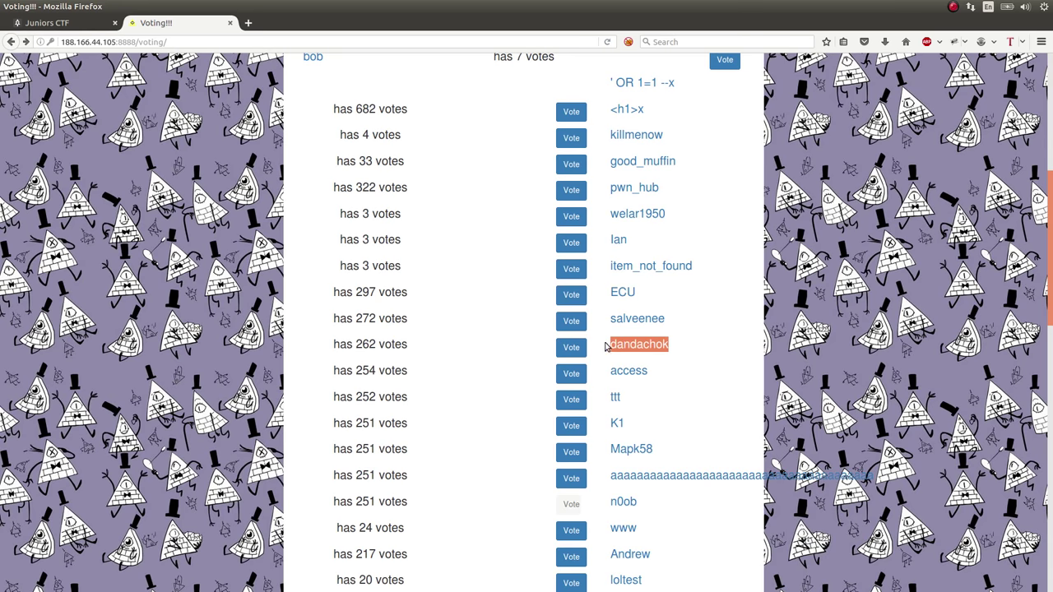
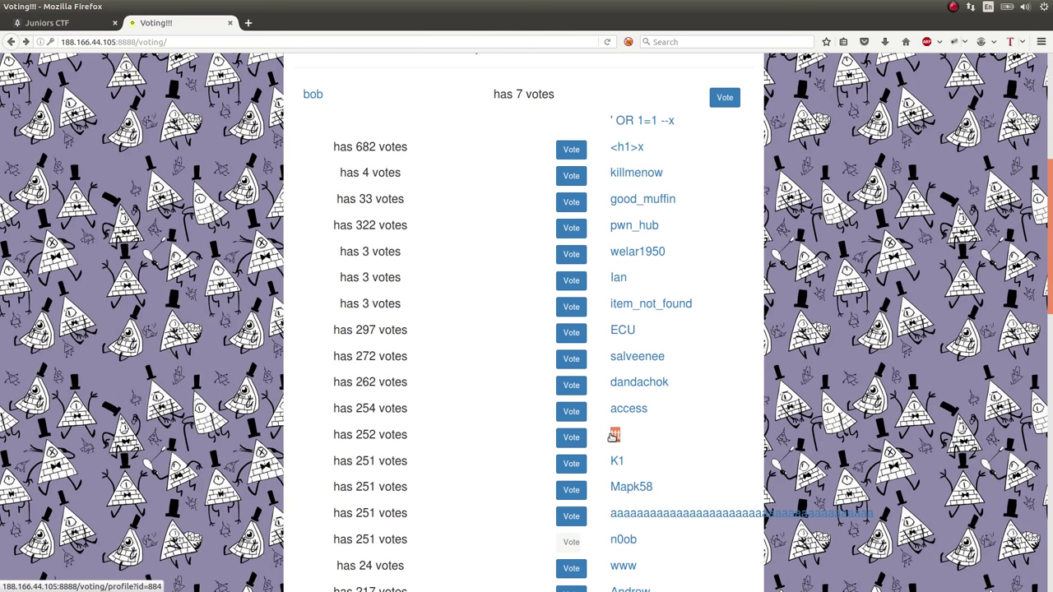
Scan the Top-50 leaderboard, then return to the top to show the panel with 251 votes
left_click_drag(894, 512, 718, 466)
left_click(742, 422)
scroll(743, 423, "down", 1)
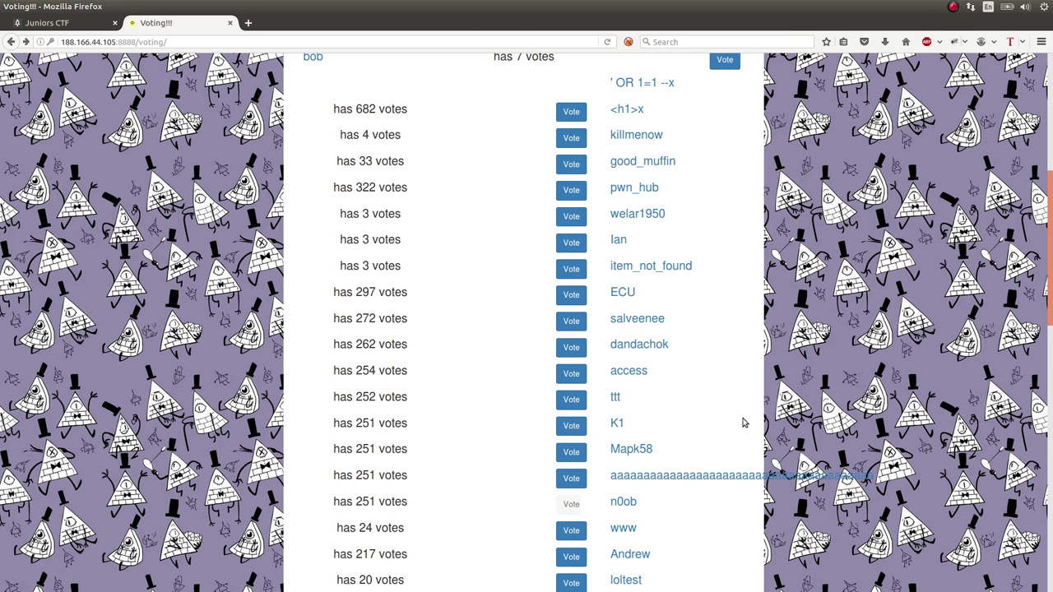
scroll(742, 422, "up", 8)
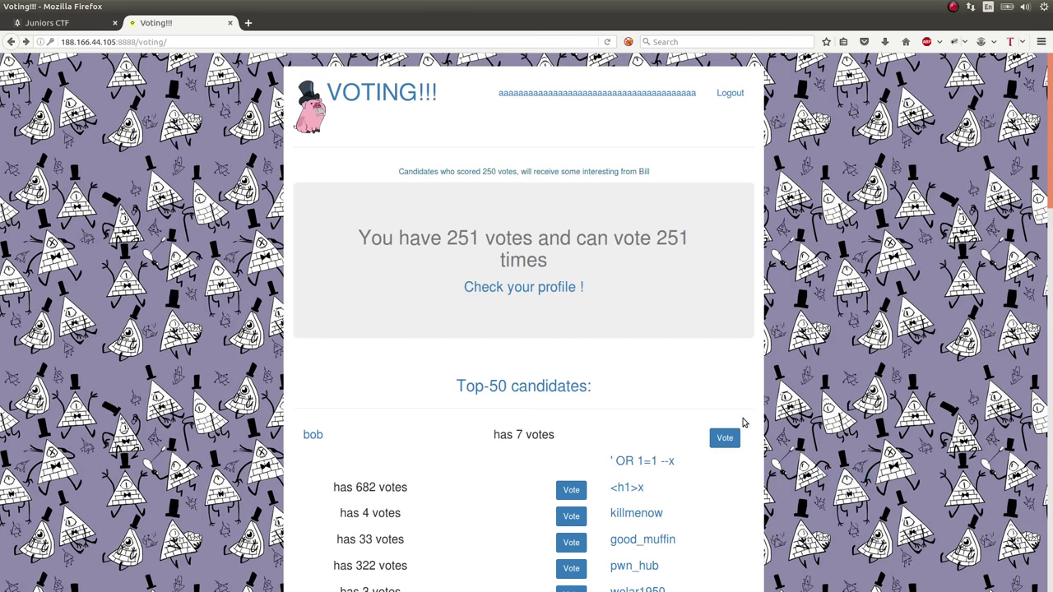
On the refreshed Juniors CTF tab, dismiss the Voting!!! task and scroll down the Tasks grid
key("ctrl+Tab")
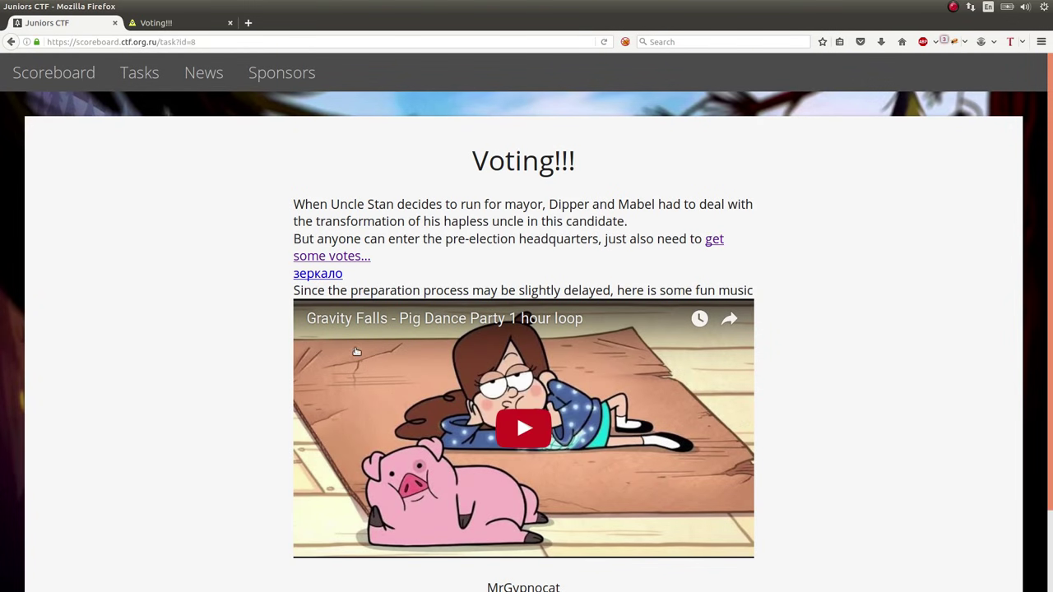
key("F5")
key("Escape")
scroll(241, 327, "down", 4)
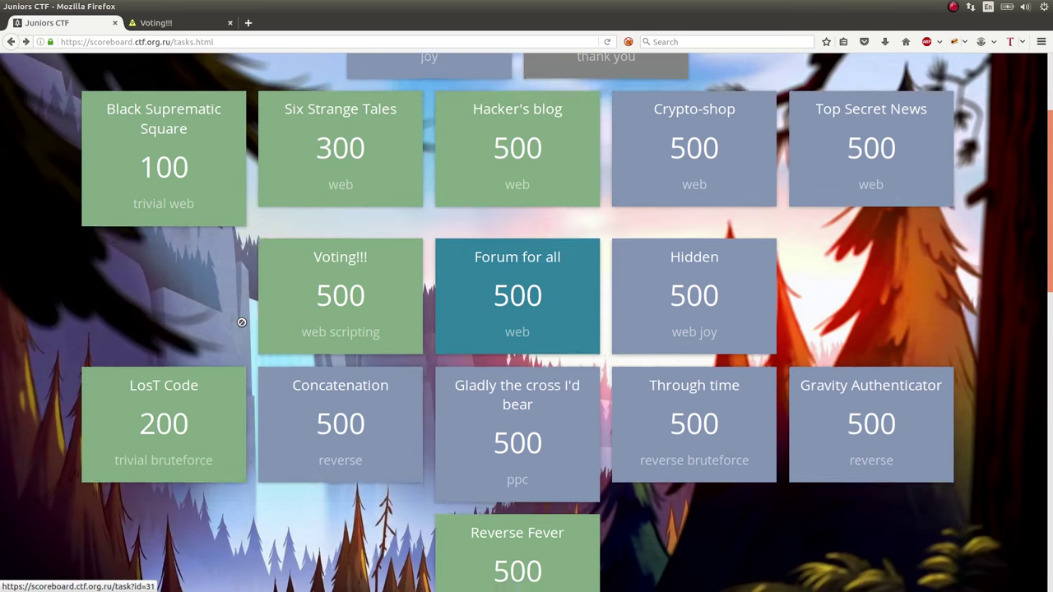
scroll(241, 322, "down", 3)
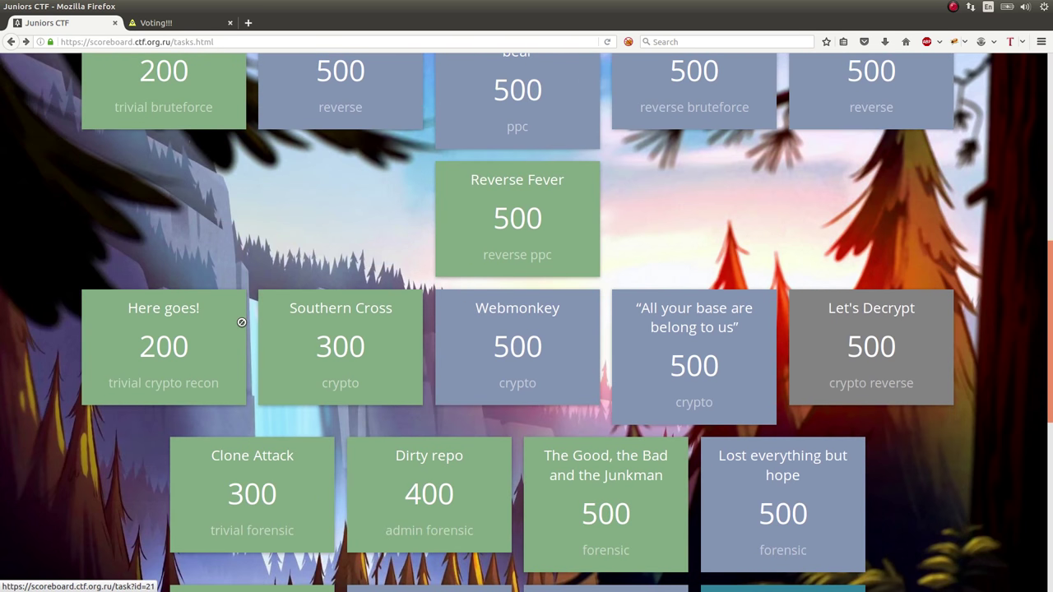
scroll(241, 321, "down", 1)
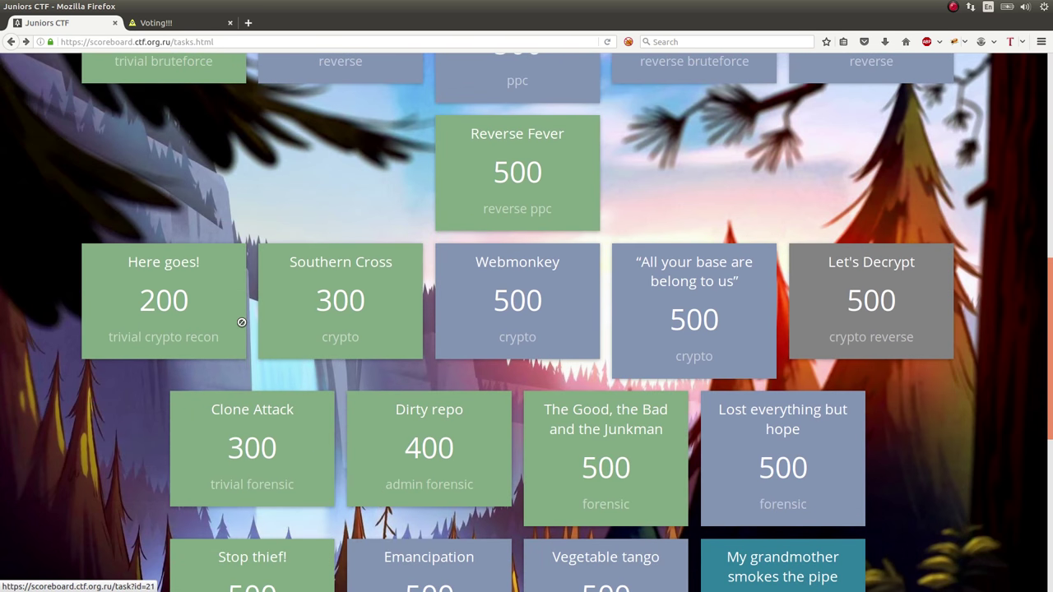